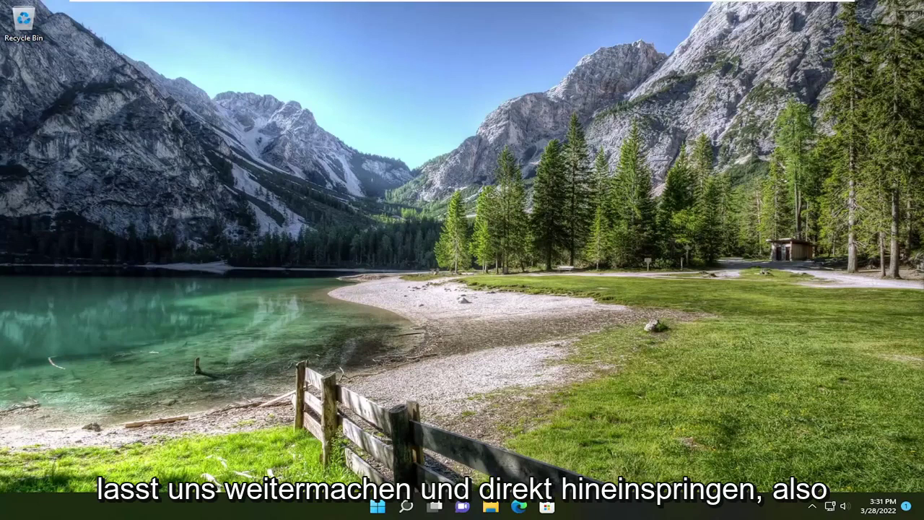
Step: Search Windows for regedit and launch Registry Editor as administrator, approving the User Account Control request
{"action": "left_click", "coordinate": [410, 513]}
{"action": "type", "text": "regedi"}
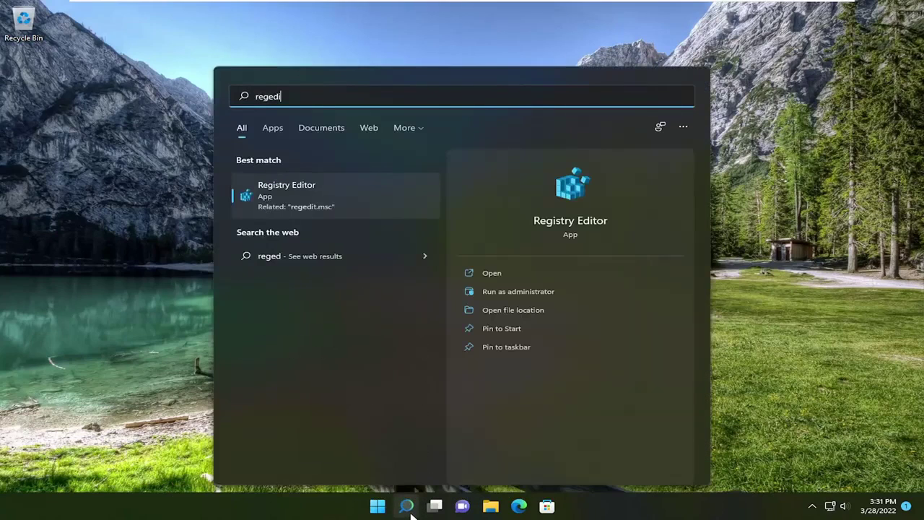
{"action": "type", "text": "t"}
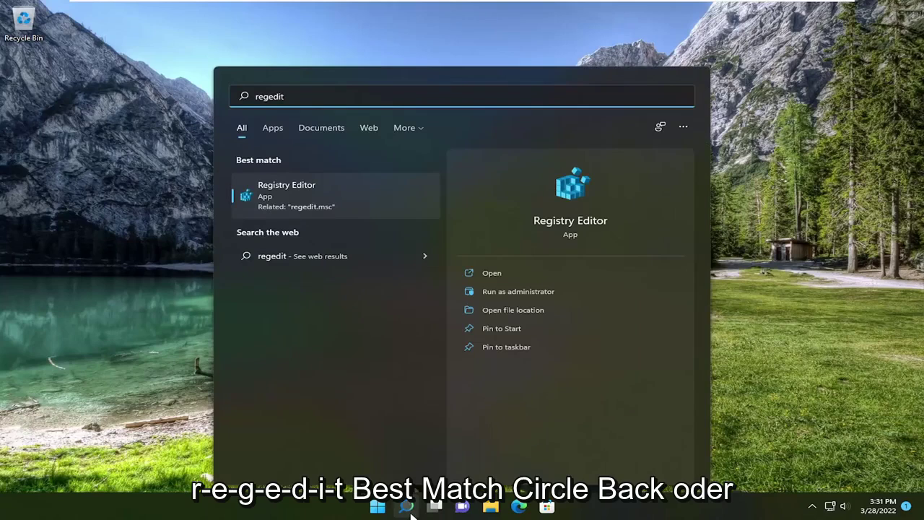
{"action": "right_click", "coordinate": [282, 200]}
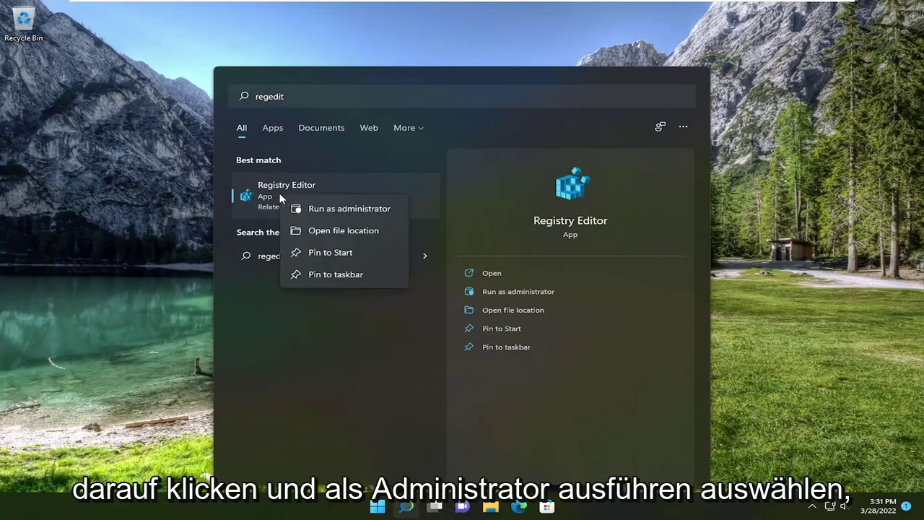
{"action": "left_click", "coordinate": [329, 208]}
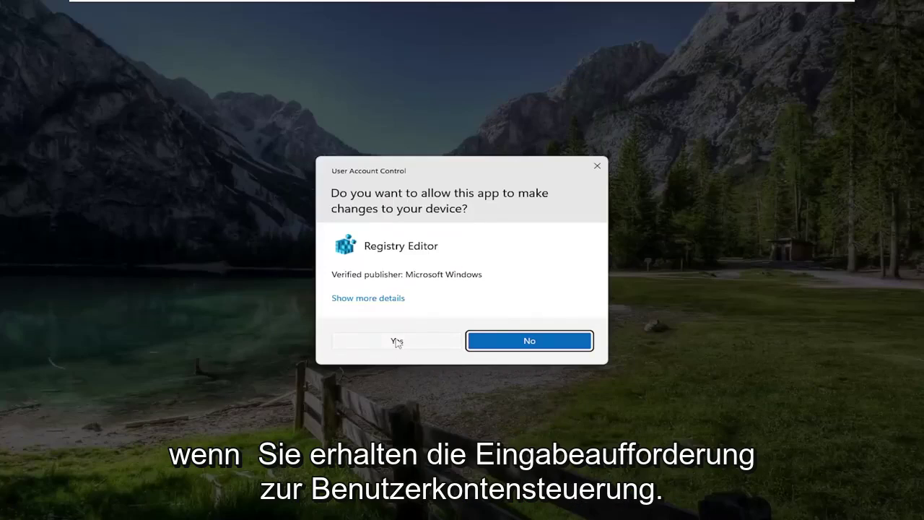
{"action": "left_click", "coordinate": [397, 342]}
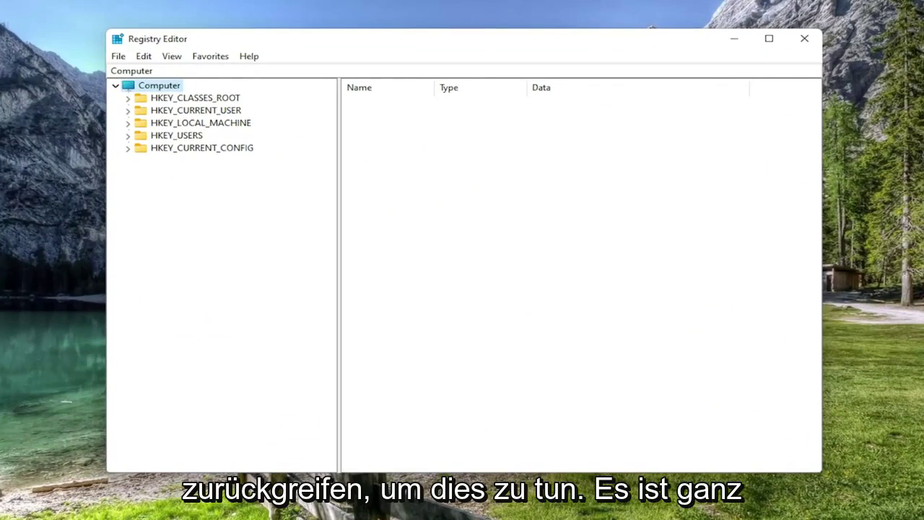
{"action": "left_click", "coordinate": [118, 56]}
{"action": "left_click", "coordinate": [137, 87]}
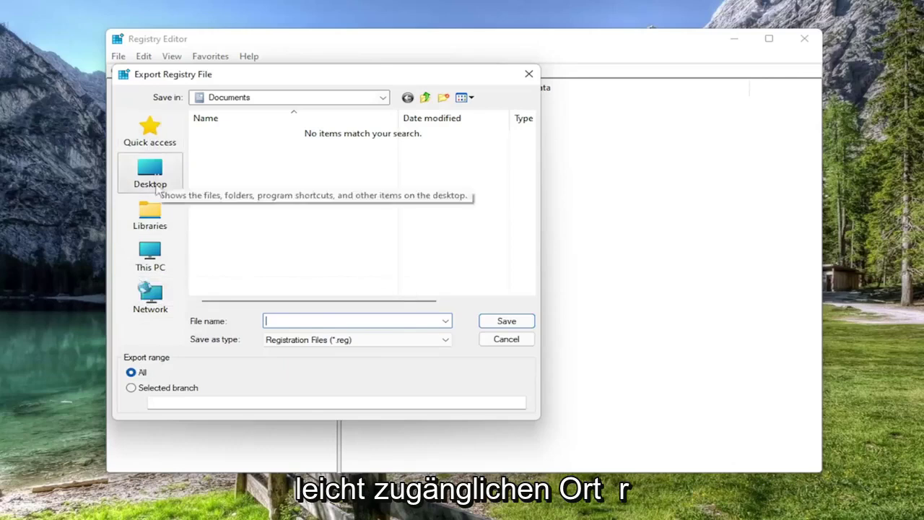
{"action": "left_click", "coordinate": [501, 343]}
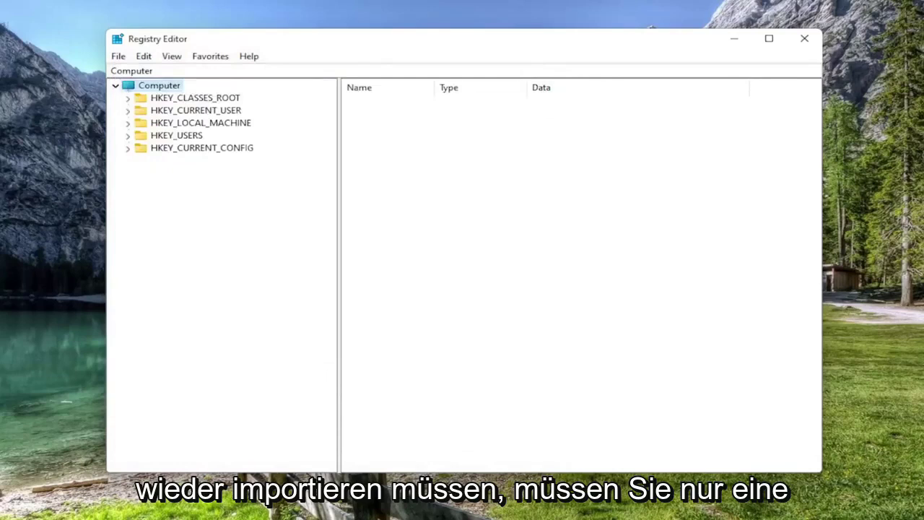
{"action": "left_click", "coordinate": [118, 56]}
{"action": "left_click", "coordinate": [123, 72]}
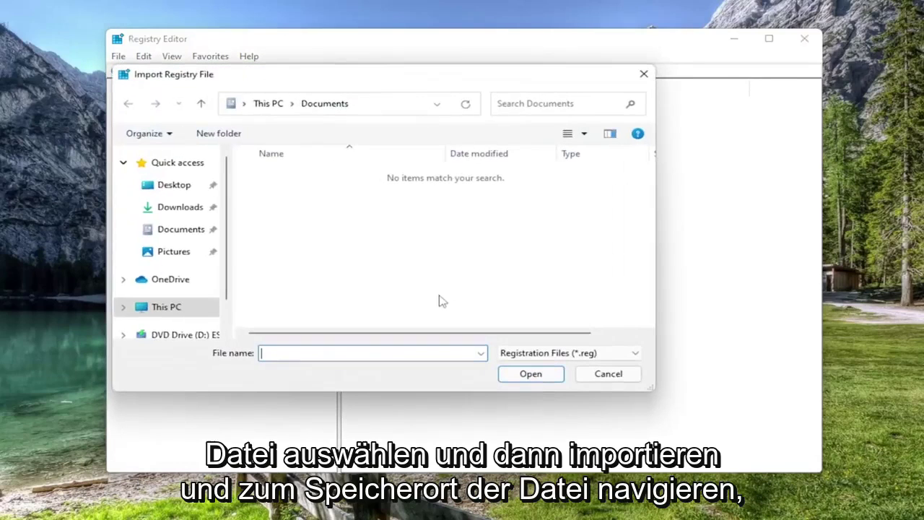
{"action": "left_click", "coordinate": [177, 186]}
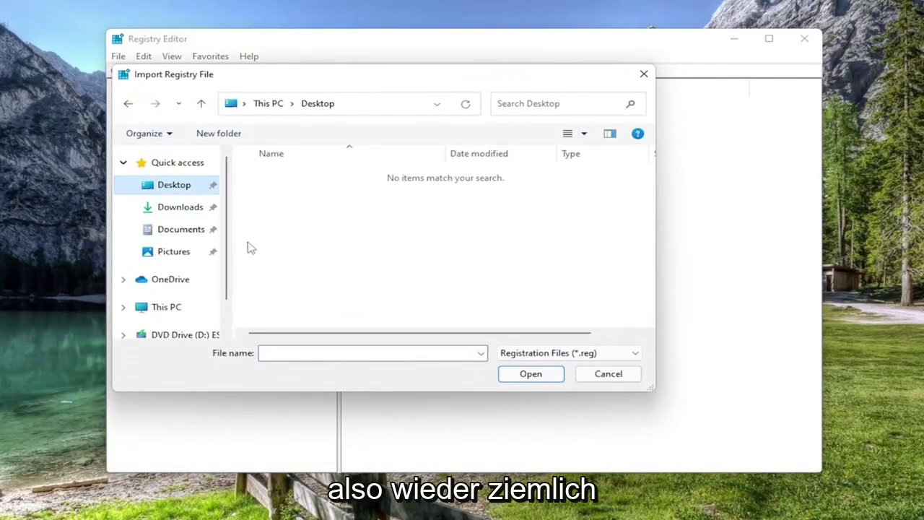
{"action": "left_click", "coordinate": [608, 373]}
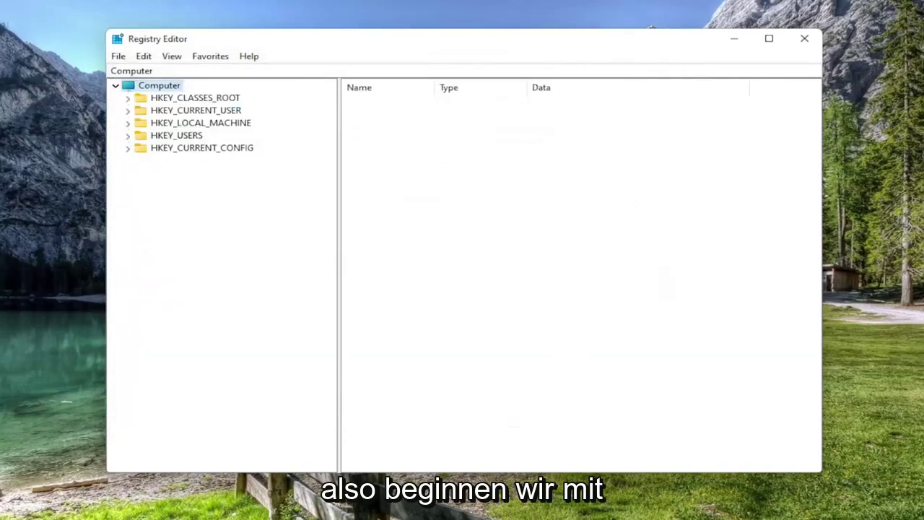
Step: Navigate to the registry key HKEY_CURRENT_USER\Software\Microsoft\Windows\CurrentVersion\Explorer\Advanced
{"action": "double_click", "coordinate": [195, 110]}
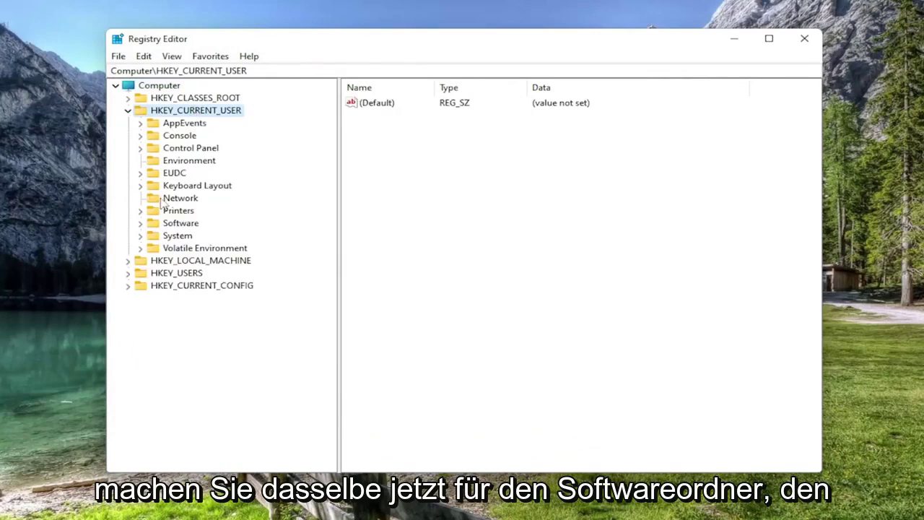
{"action": "double_click", "coordinate": [178, 225]}
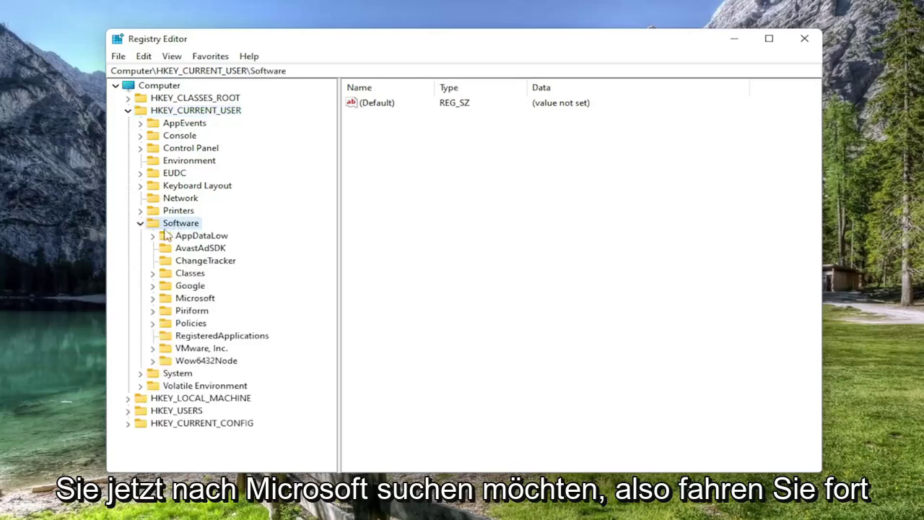
{"action": "double_click", "coordinate": [191, 298]}
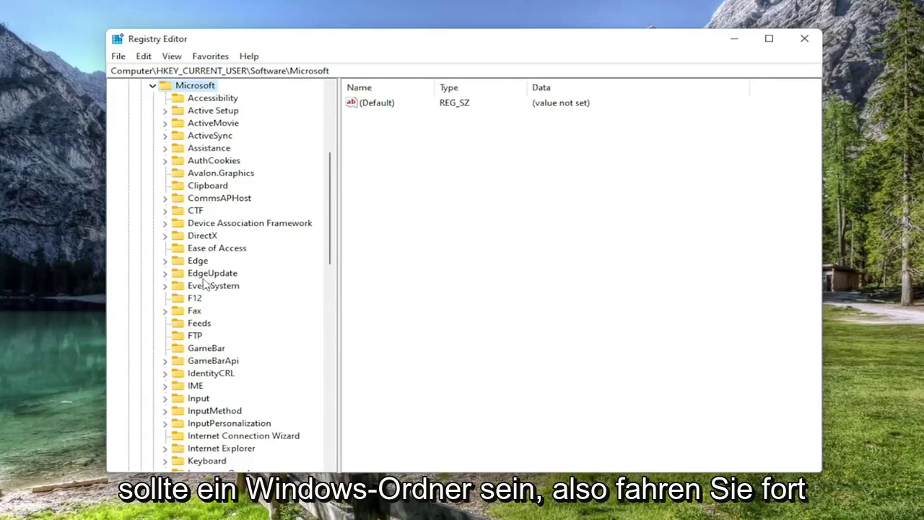
{"action": "scroll", "coordinate": [205, 285], "scroll_direction": "down", "scroll_amount": 15}
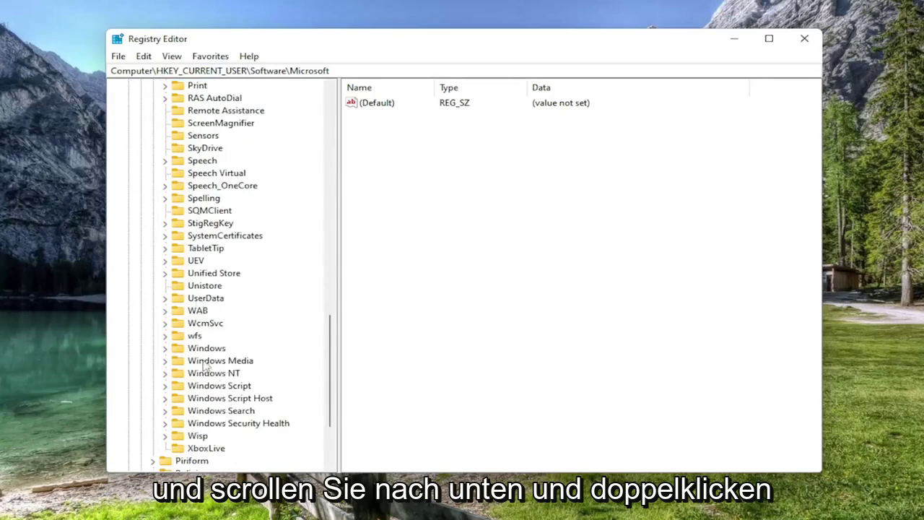
{"action": "double_click", "coordinate": [207, 348]}
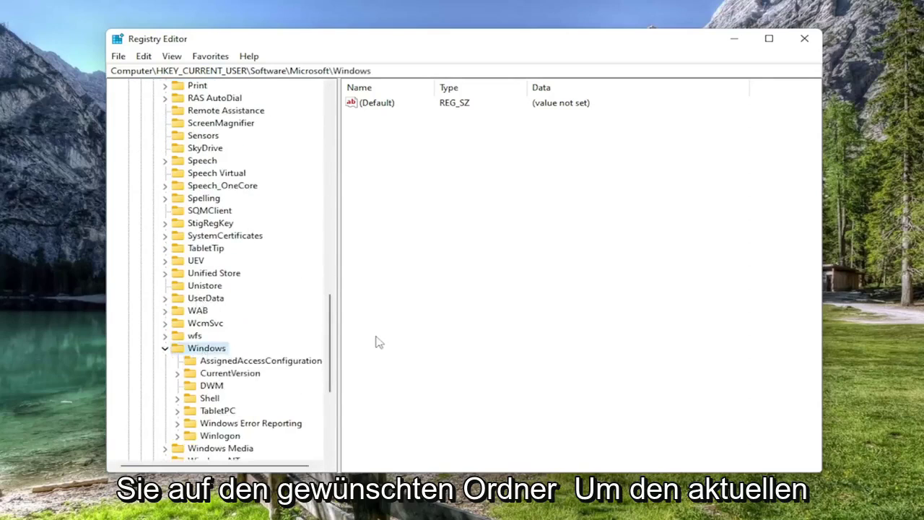
{"action": "left_click", "coordinate": [217, 375]}
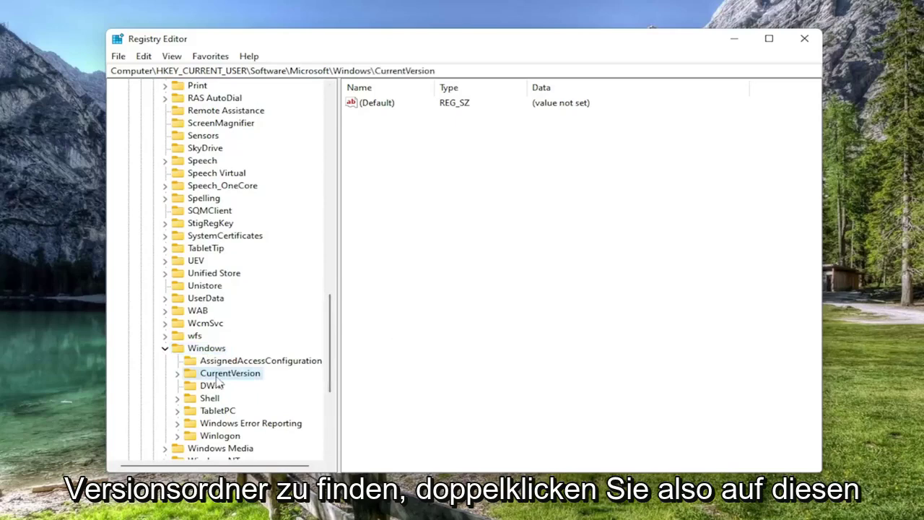
{"action": "double_click", "coordinate": [220, 377]}
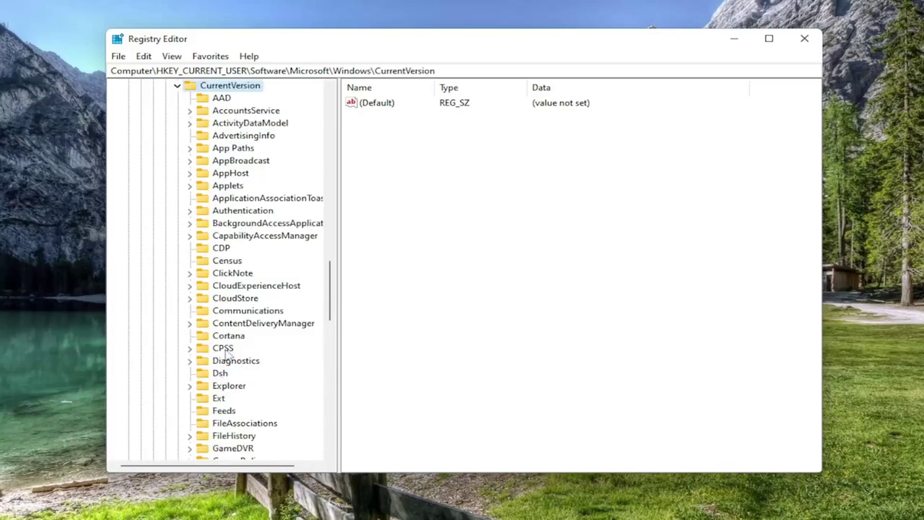
{"action": "left_click", "coordinate": [228, 389]}
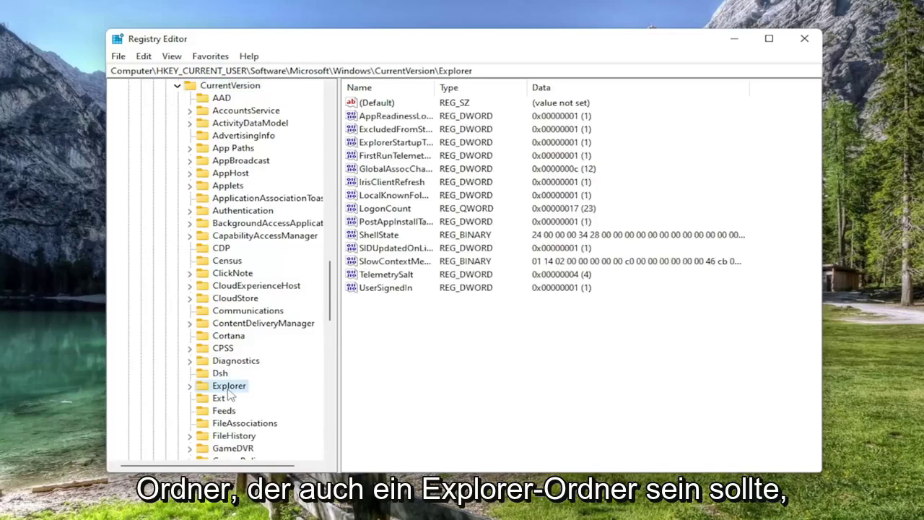
{"action": "double_click", "coordinate": [227, 386]}
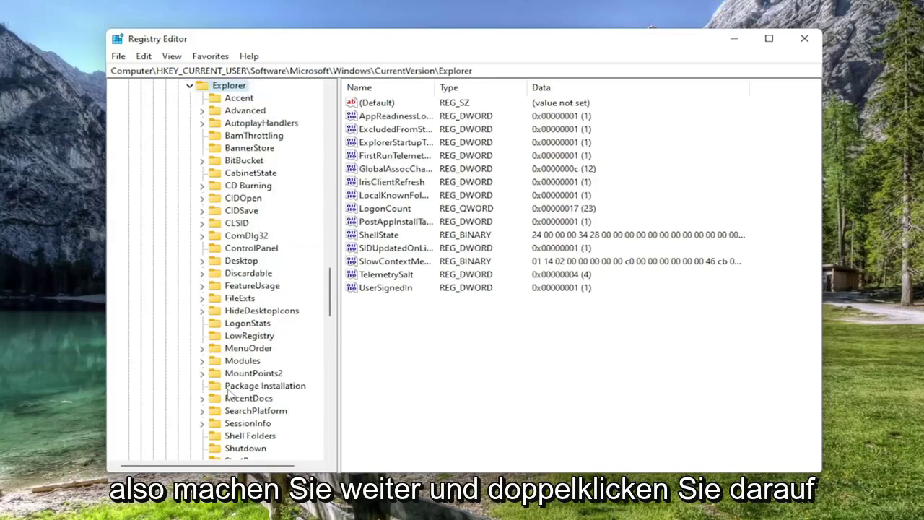
{"action": "scroll", "coordinate": [229, 209], "scroll_direction": "up", "scroll_amount": 4}
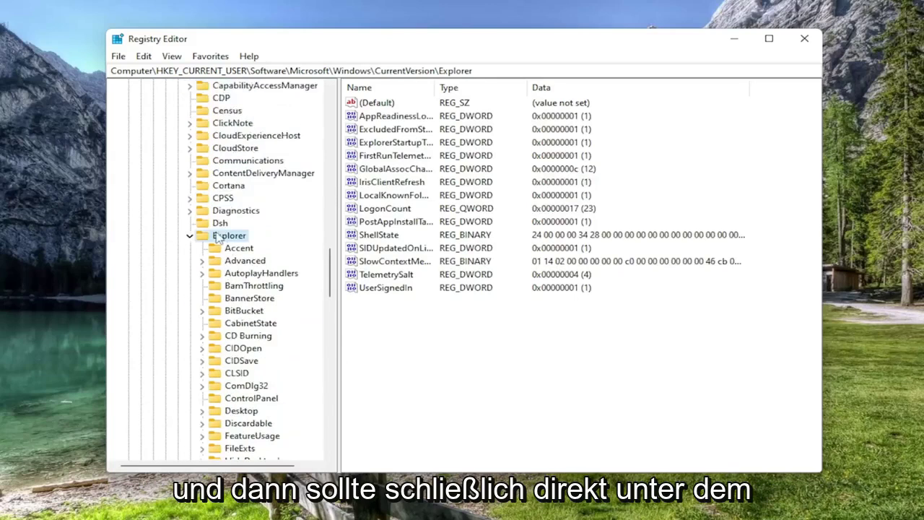
{"action": "left_click", "coordinate": [229, 264]}
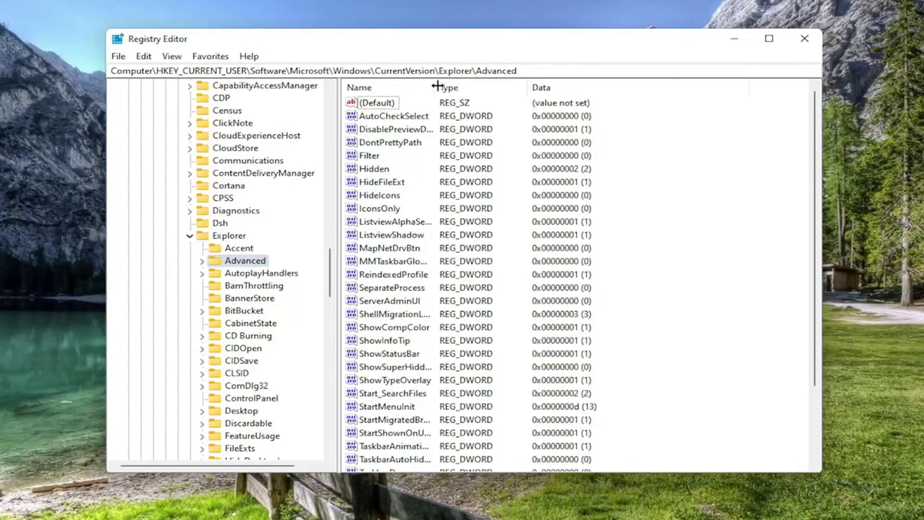
Step: Widen the Name column to fit its entries and check the Advanced key's taskbar values for TaskbarSi
{"action": "double_click", "coordinate": [436, 86]}
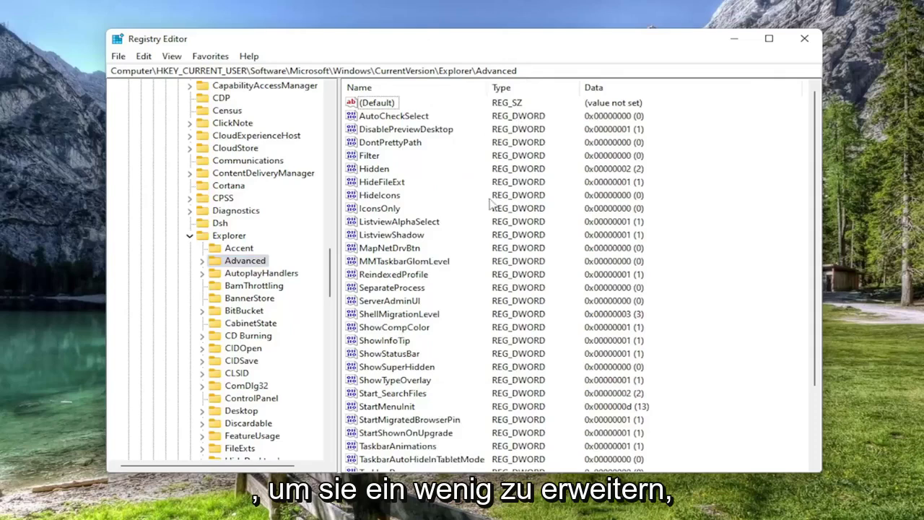
{"action": "scroll", "coordinate": [377, 403], "scroll_direction": "down", "scroll_amount": 3}
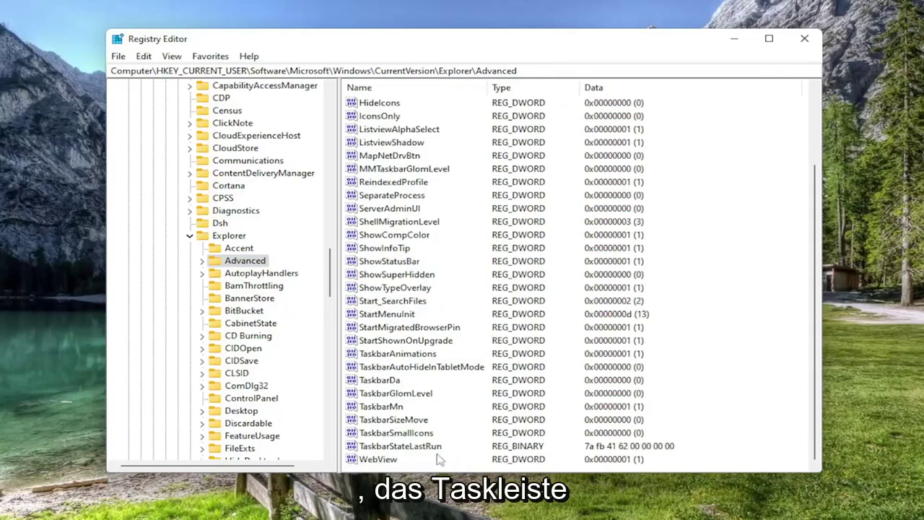
{"action": "left_click", "coordinate": [401, 358]}
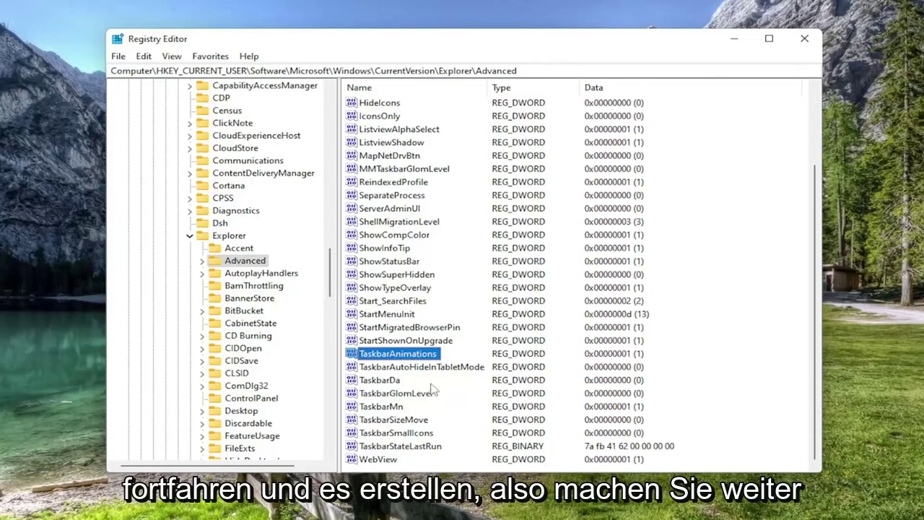
{"action": "left_click", "coordinate": [743, 307]}
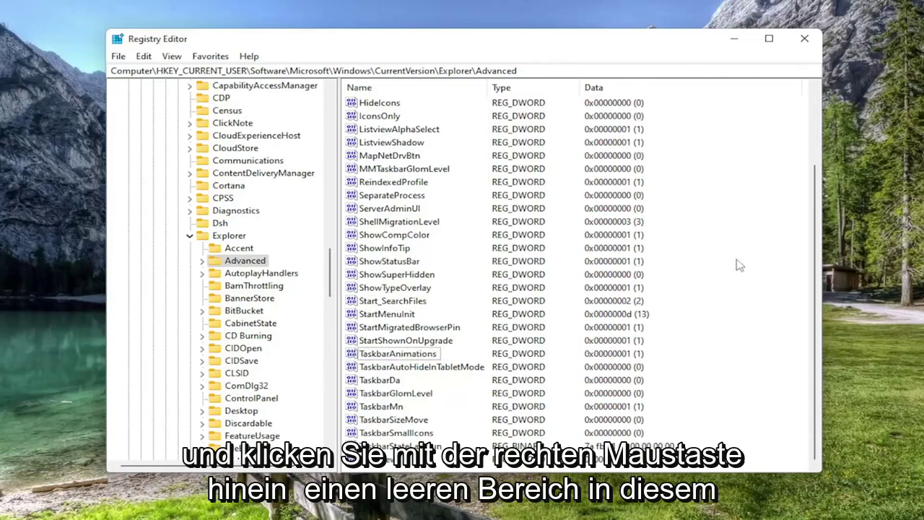
Step: Create a new DWORD (32-bit) value named TaskbarSi in the Advanced key
{"action": "right_click", "coordinate": [720, 299]}
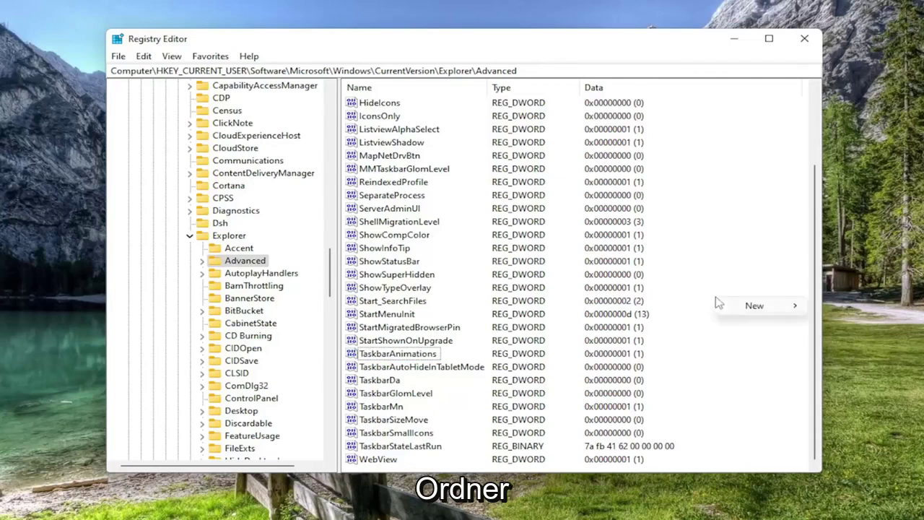
{"action": "mouse_move", "coordinate": [750, 312]}
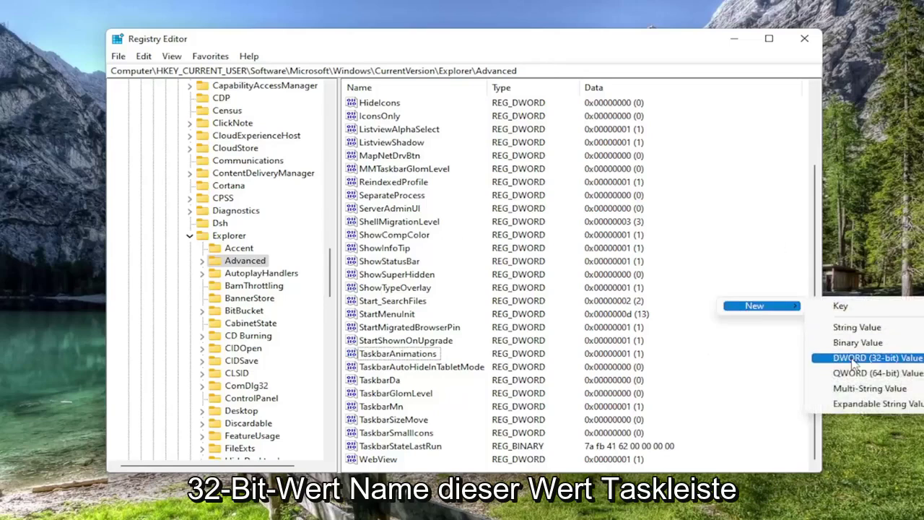
{"action": "left_click", "coordinate": [855, 358]}
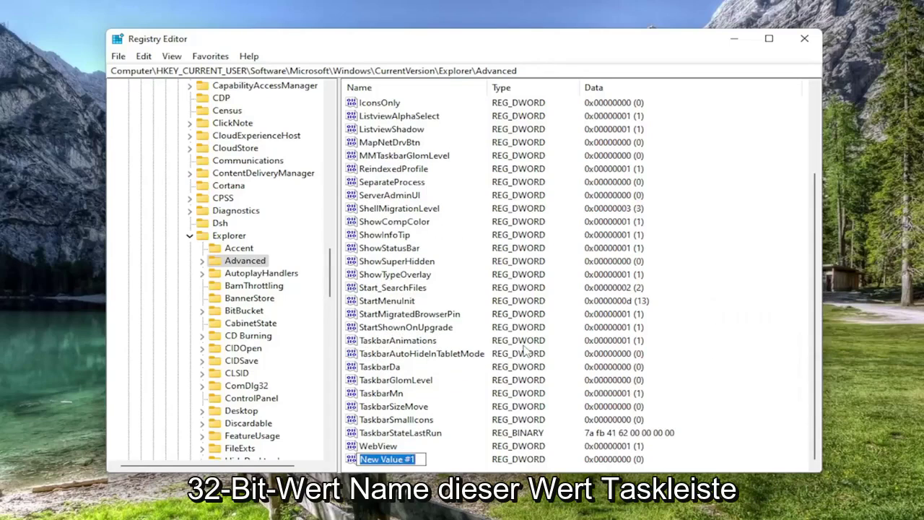
{"action": "type", "text": "Taskbar"}
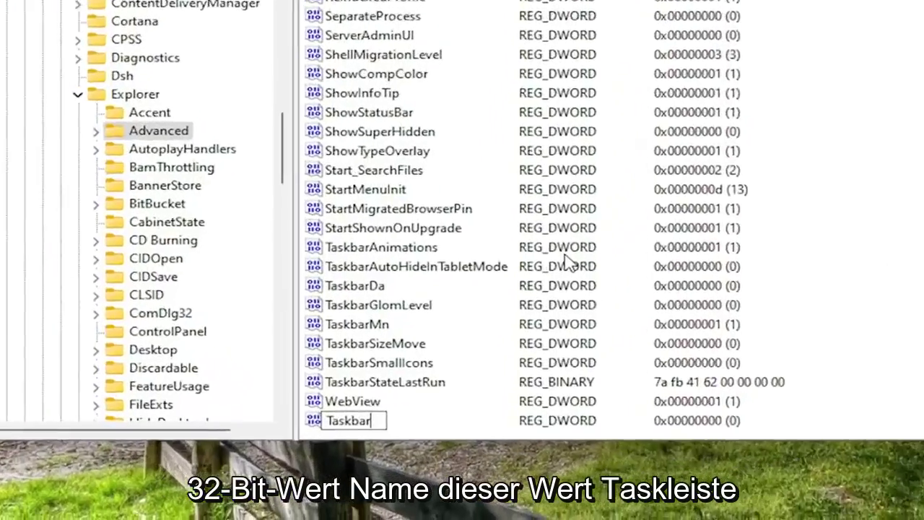
{"action": "type", "text": "Si"}
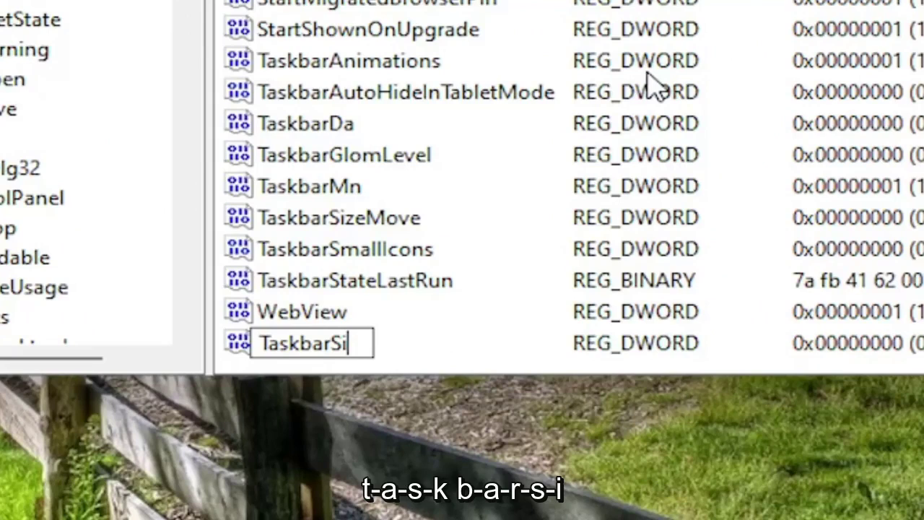
{"action": "key", "text": "Return"}
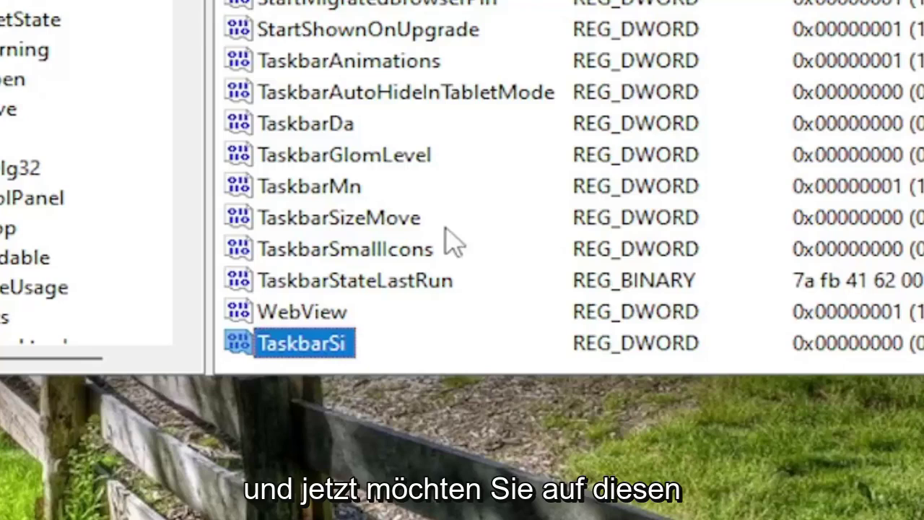
Step: Set the value data of the TaskbarSi DWORD to 2 for the large taskbar size, keeping the hexadecimal base
{"action": "double_click", "coordinate": [326, 346]}
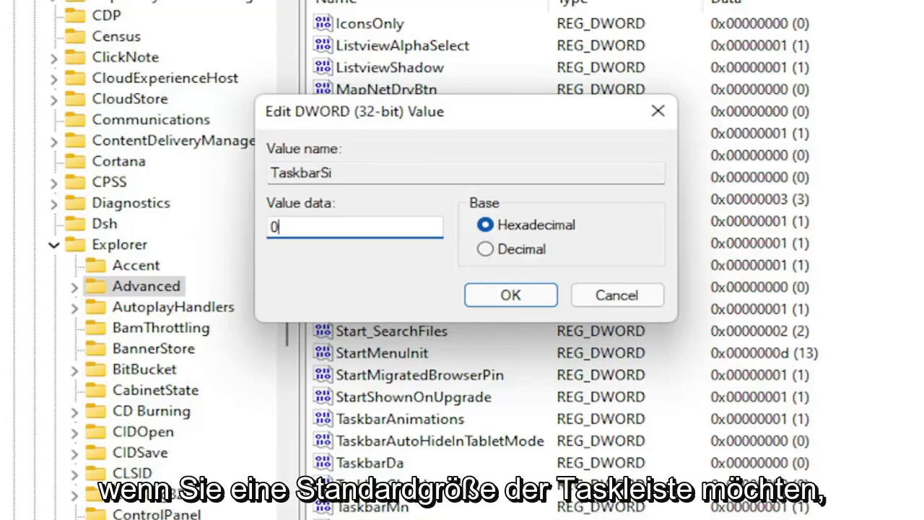
{"action": "key", "text": "ctrl+a"}
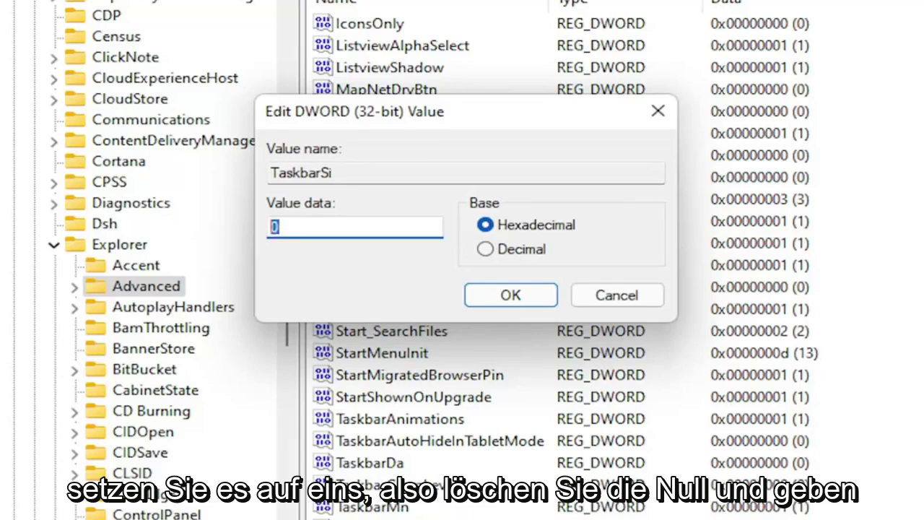
{"action": "type", "text": "1"}
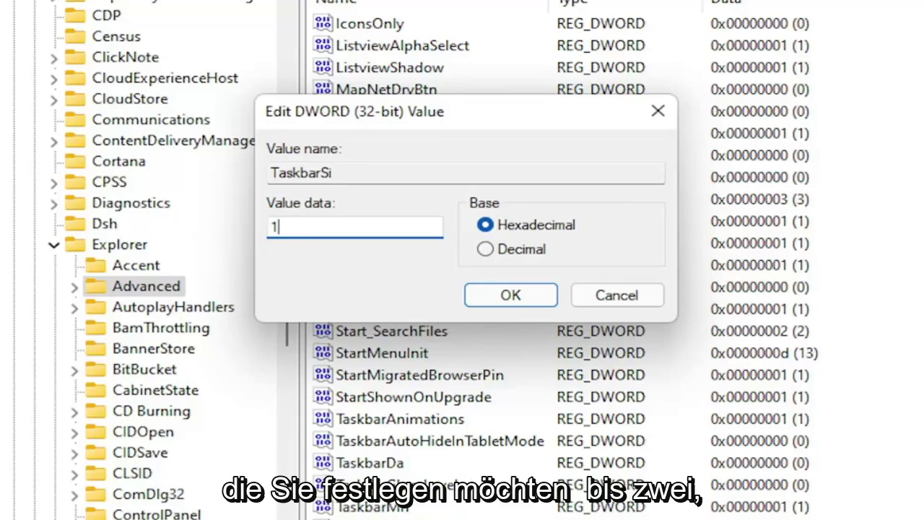
{"action": "double_click", "coordinate": [275, 227]}
{"action": "type", "text": "2"}
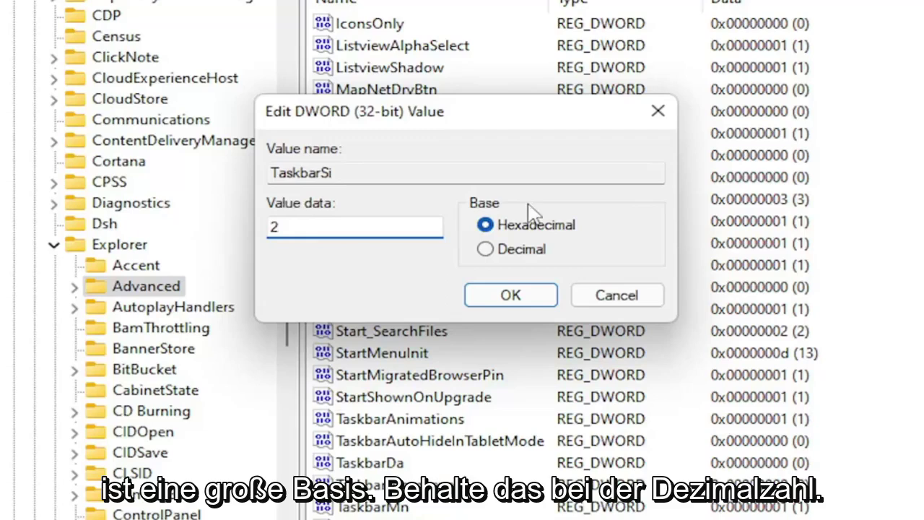
{"action": "left_click", "coordinate": [512, 292]}
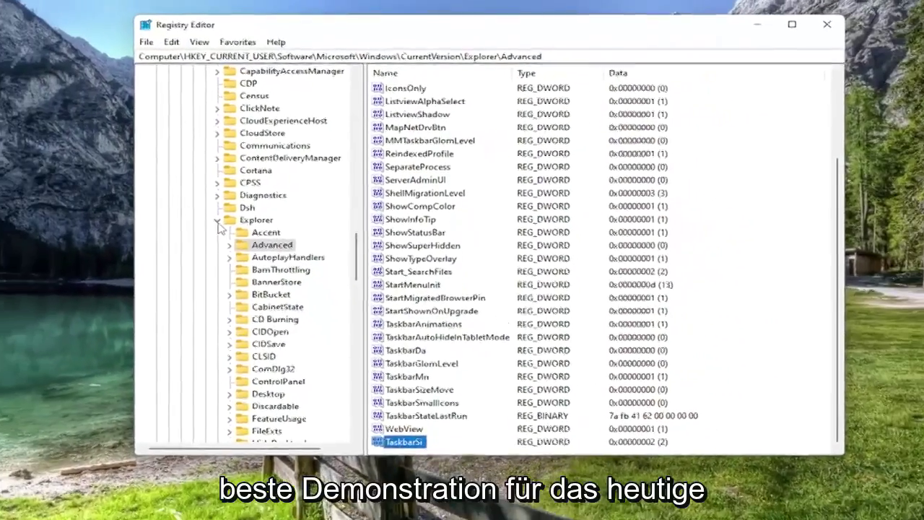
Step: Collapse the expanded registry keys from Explorer up to HKEY_CURRENT_USER, select Computer, and close Registry Editor
{"action": "left_click", "coordinate": [217, 220]}
{"action": "scroll", "coordinate": [355, 273], "scroll_direction": "up", "scroll_amount": 2}
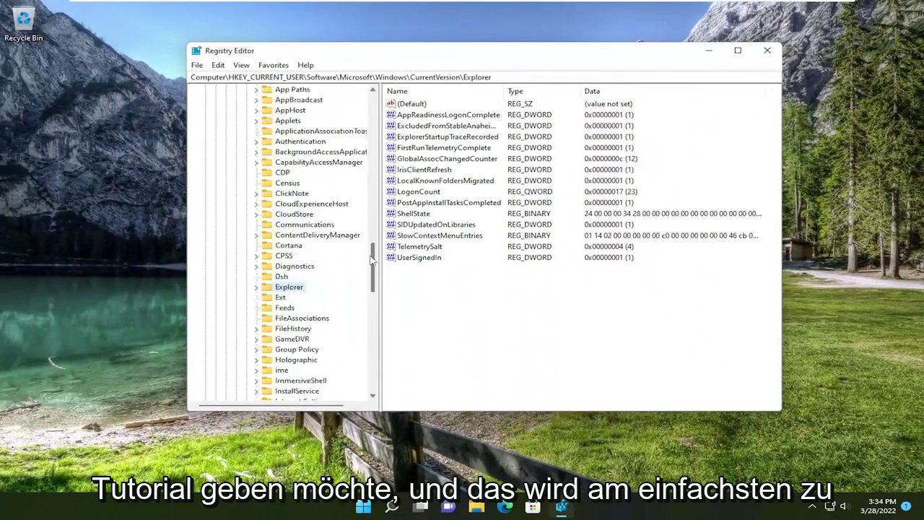
{"action": "scroll", "coordinate": [371, 261], "scroll_direction": "up", "scroll_amount": 9}
{"action": "left_click", "coordinate": [256, 308]}
{"action": "left_click", "coordinate": [236, 287]}
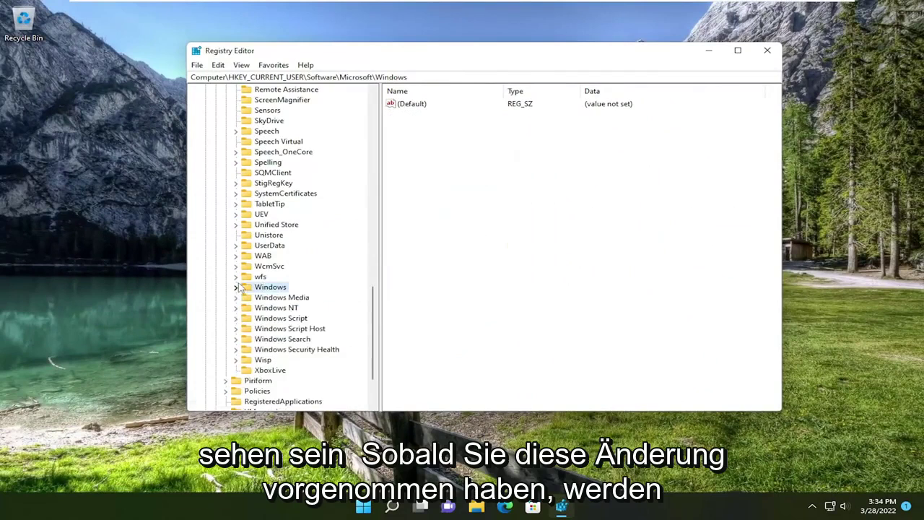
{"action": "scroll", "coordinate": [373, 332], "scroll_direction": "up", "scroll_amount": 15}
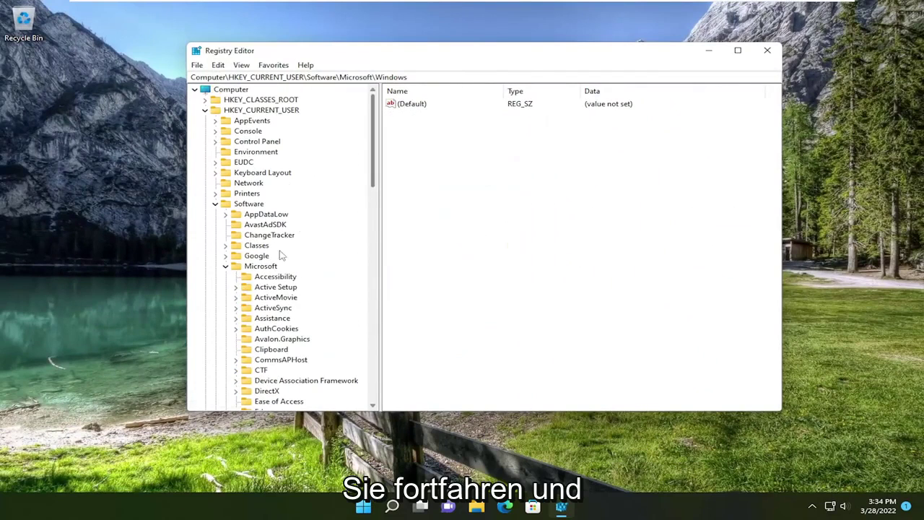
{"action": "left_click", "coordinate": [225, 266]}
{"action": "left_click", "coordinate": [215, 203]}
{"action": "left_click", "coordinate": [205, 110]}
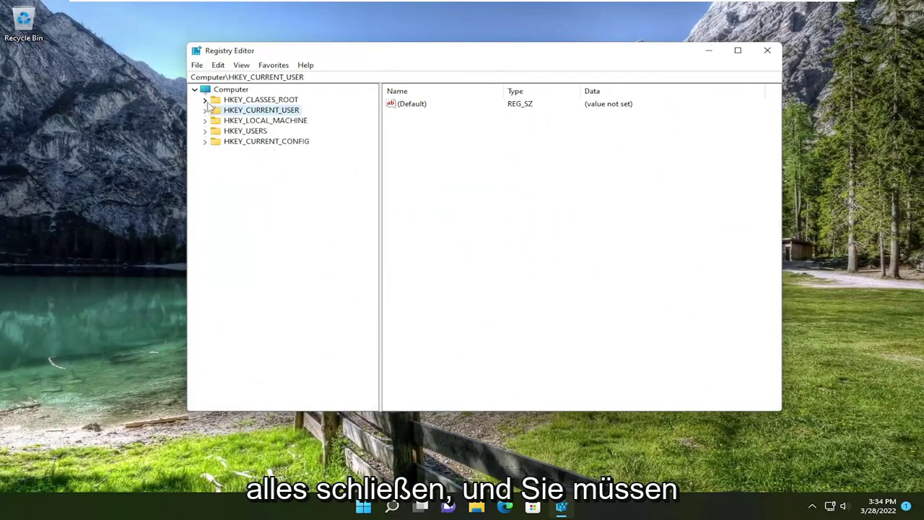
{"action": "left_click", "coordinate": [231, 90]}
{"action": "left_click", "coordinate": [767, 50]}
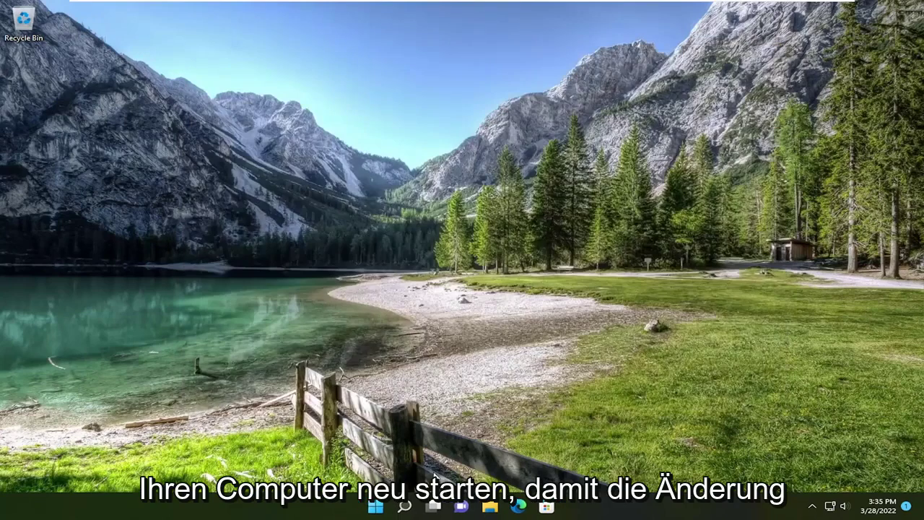
Step: Restart the computer to apply the taskbar size, and try the taskbar by opening and closing File Explorer
{"action": "right_click", "coordinate": [375, 506]}
{"action": "mouse_move", "coordinate": [423, 460]}
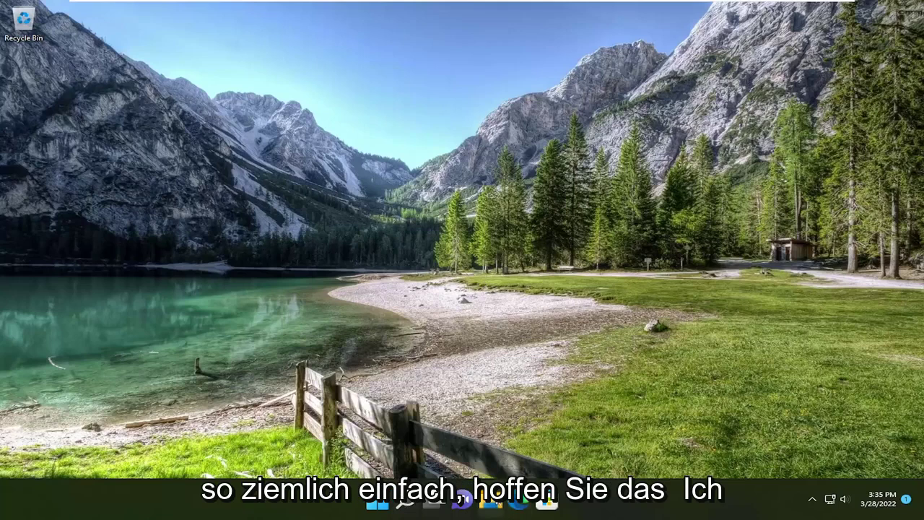
{"action": "left_click", "coordinate": [491, 500]}
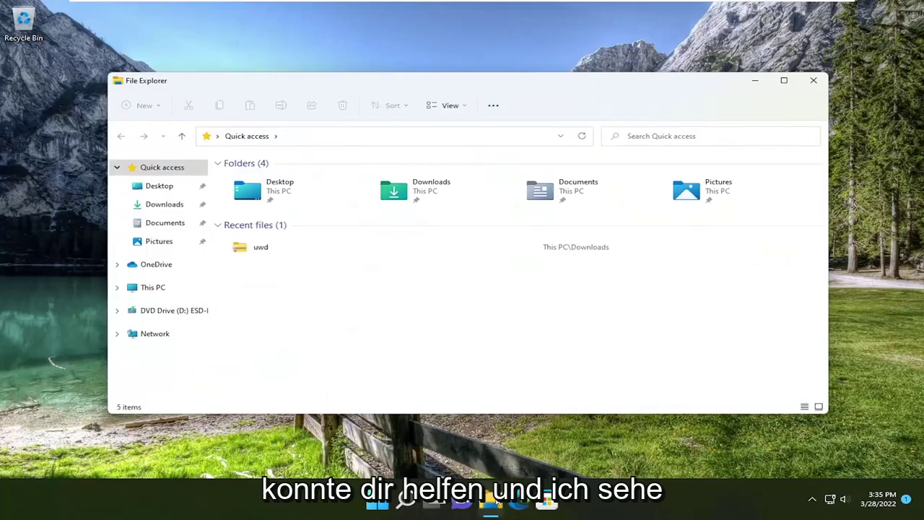
{"action": "left_click", "coordinate": [814, 78]}
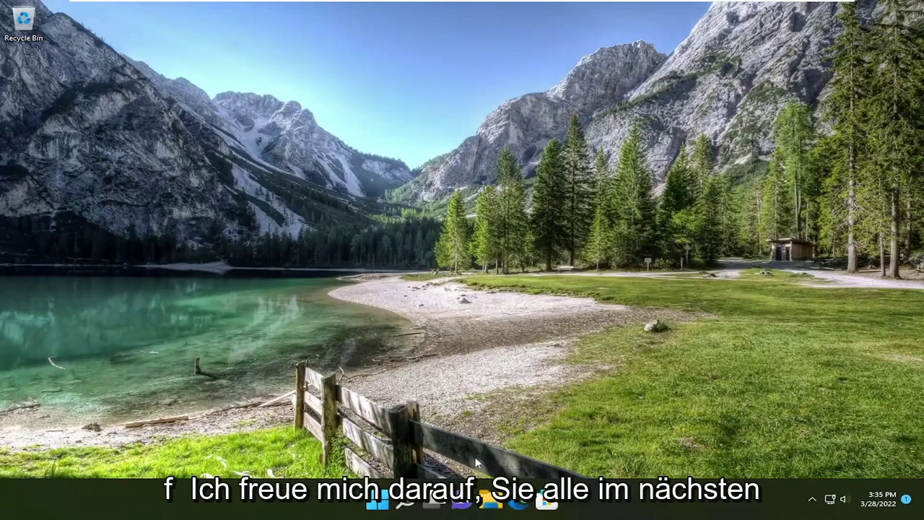